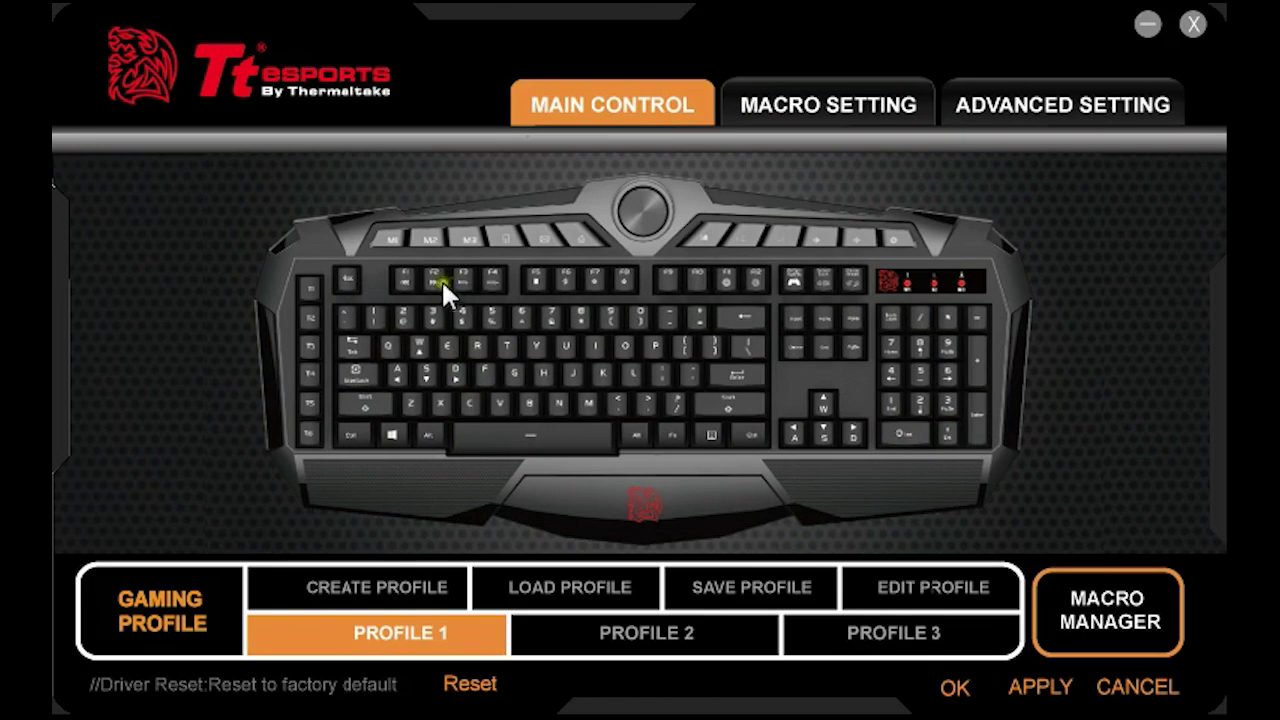
Remap the F key to B in the Exchange Key dialog
{"action": "left_click", "coordinate": [489, 373]}
{"action": "left_click_drag", "start_coordinate": [569, 263], "coordinate": [925, 225]}
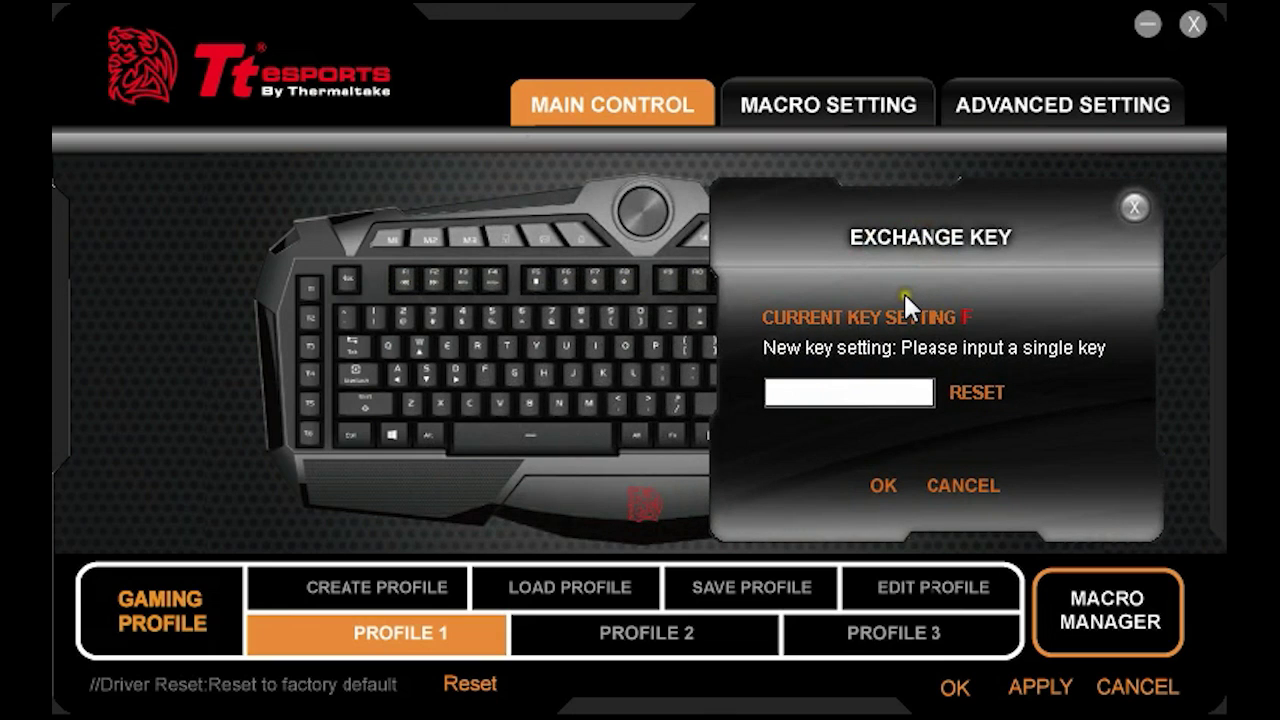
{"action": "left_click", "coordinate": [823, 391]}
{"action": "key", "text": "b"}
{"action": "left_click", "coordinate": [879, 488]}
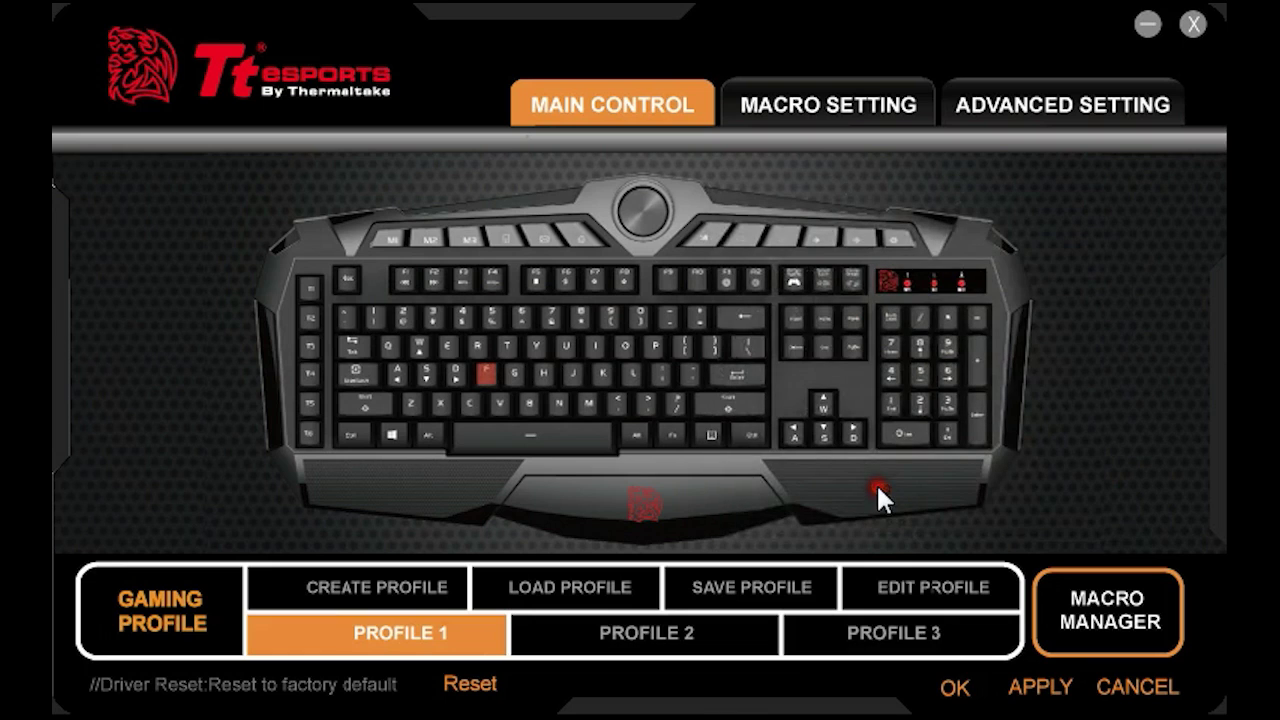
Recheck the F key's B remap without changing it, then go to the Macro Setting page
{"action": "left_click", "coordinate": [487, 361]}
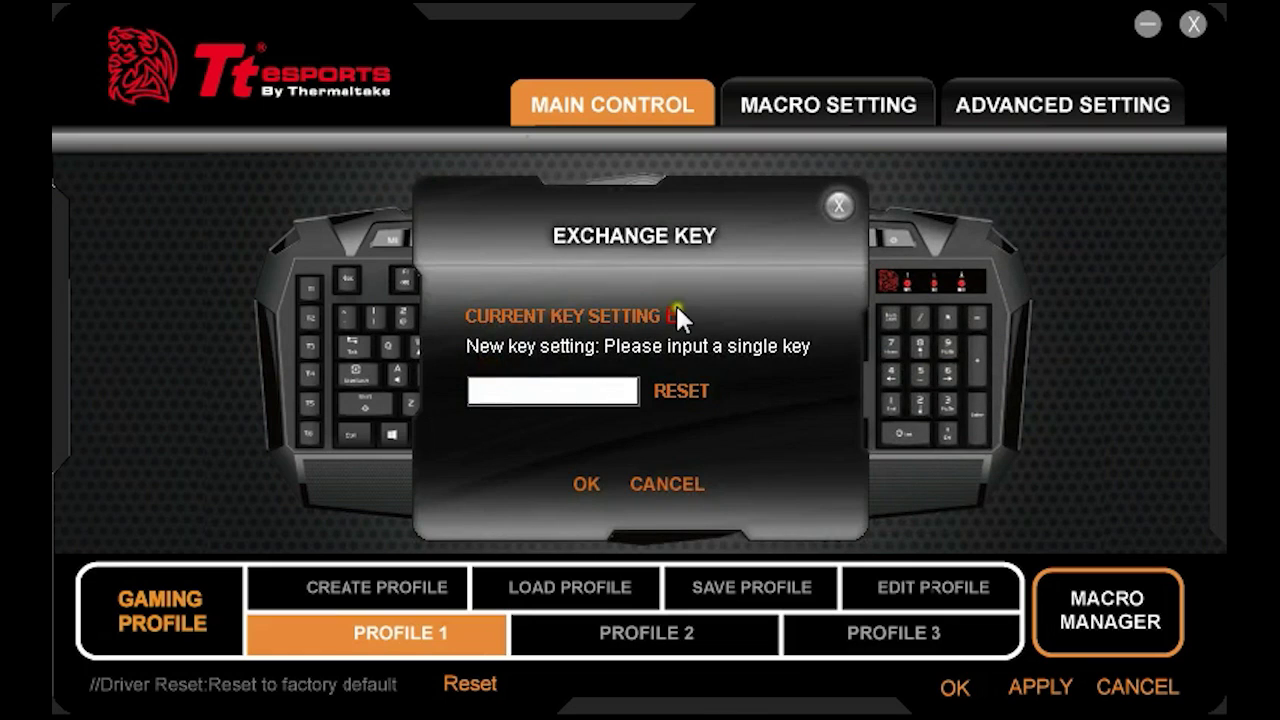
{"action": "left_click", "coordinate": [674, 482]}
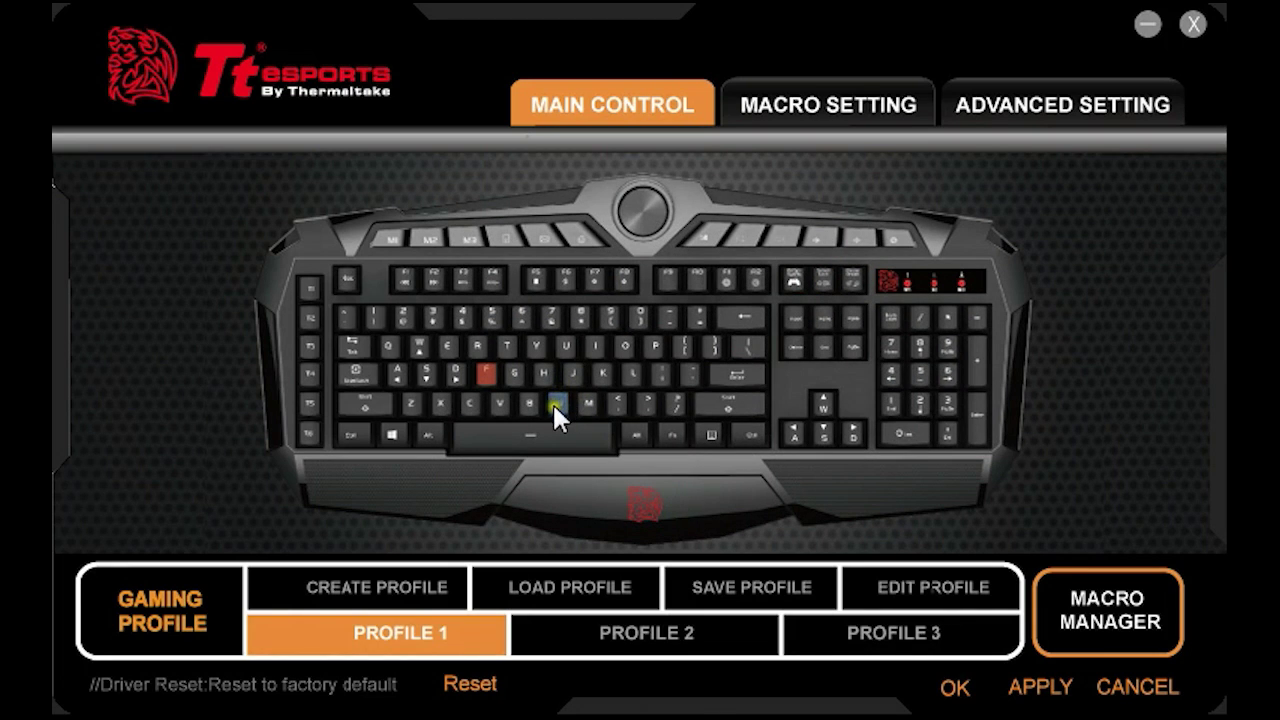
{"action": "left_click", "coordinate": [820, 102]}
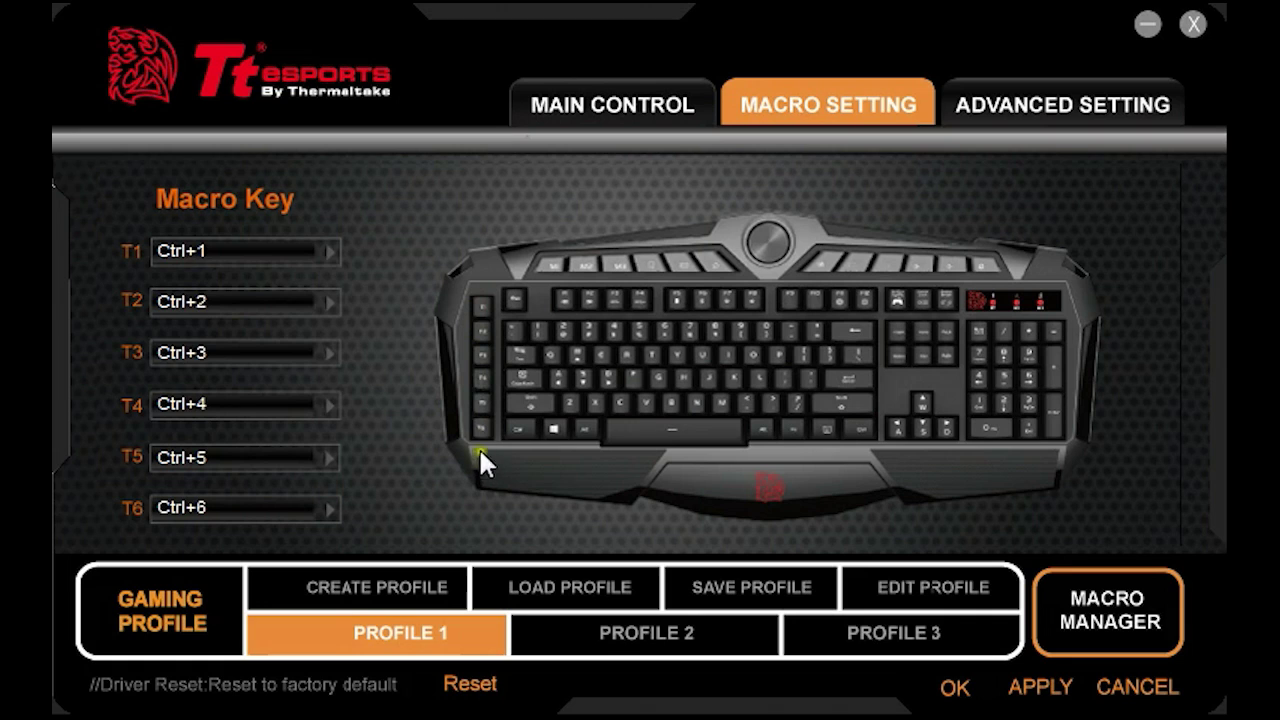
Set the T1 macro key to Key off
{"action": "left_click", "coordinate": [309, 250]}
{"action": "left_click", "coordinate": [309, 250]}
{"action": "left_click", "coordinate": [309, 250]}
{"action": "left_click", "coordinate": [384, 228]}
{"action": "left_click", "coordinate": [274, 244]}
{"action": "left_click", "coordinate": [245, 358]}
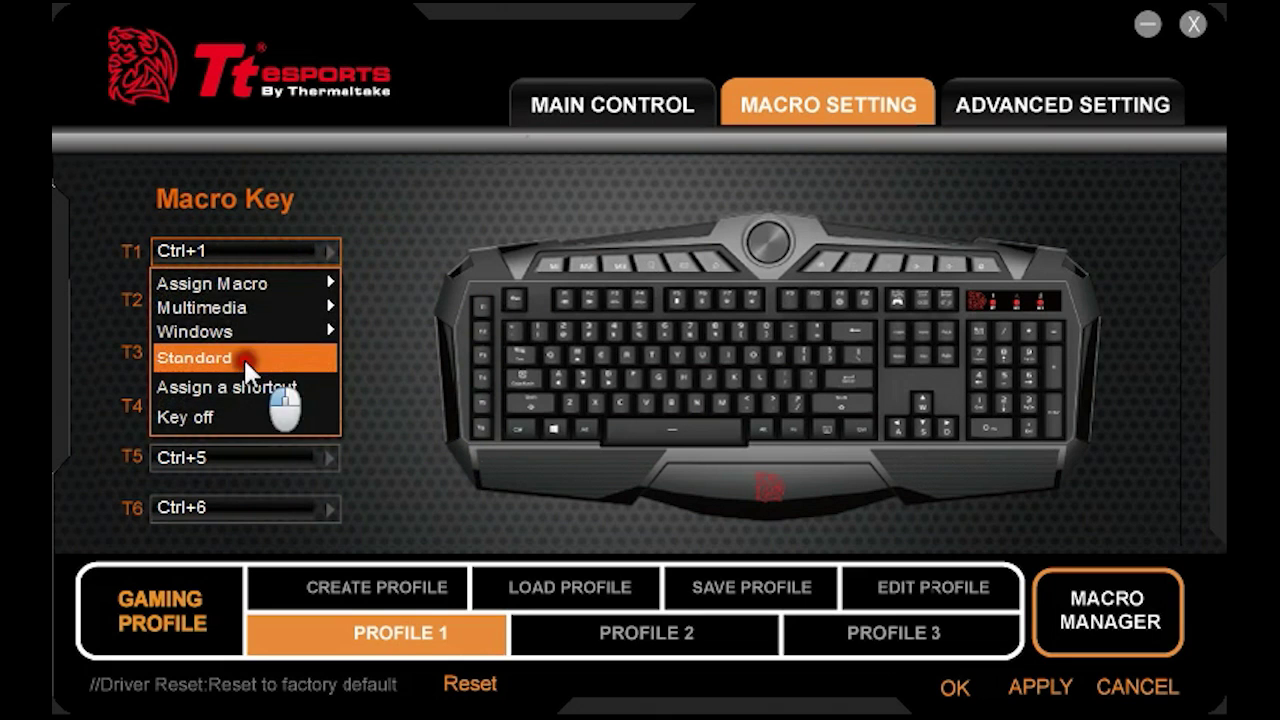
{"action": "left_click", "coordinate": [245, 412]}
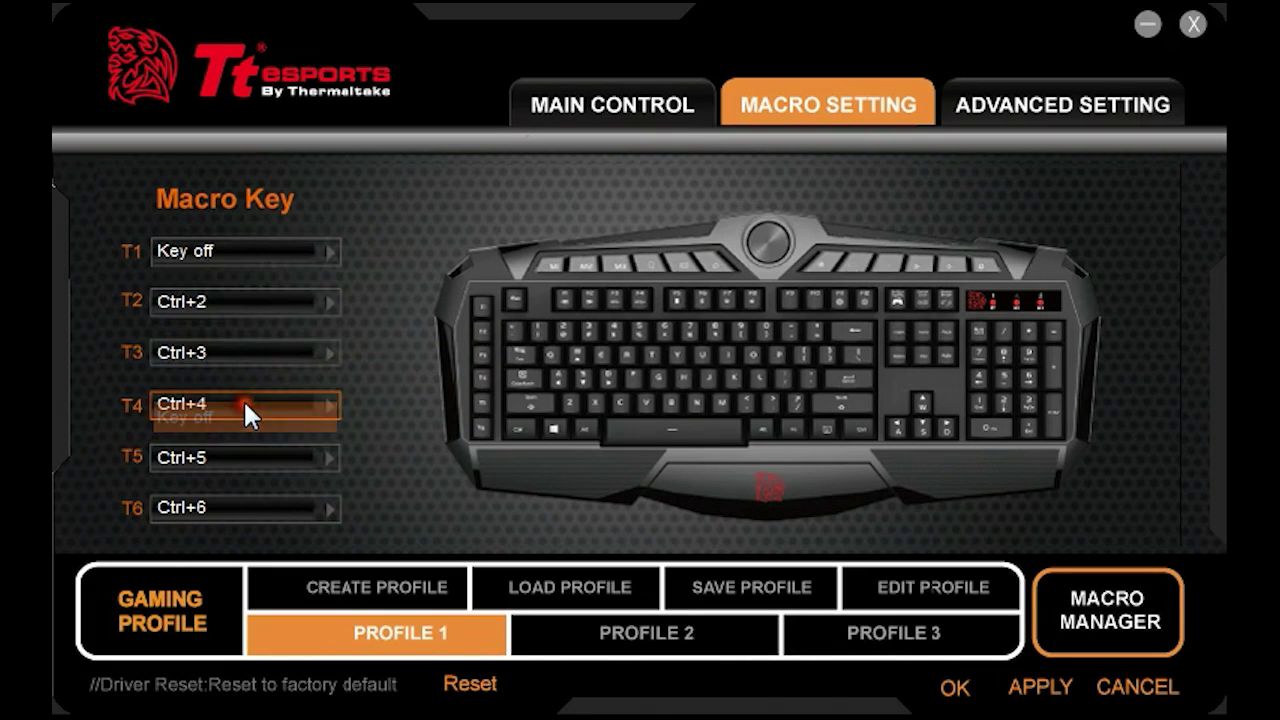
Browse T1's assignable actions and shortcut dialog without changes, then go to Advanced Setting
{"action": "left_click", "coordinate": [262, 254]}
{"action": "mouse_move", "coordinate": [277, 283]}
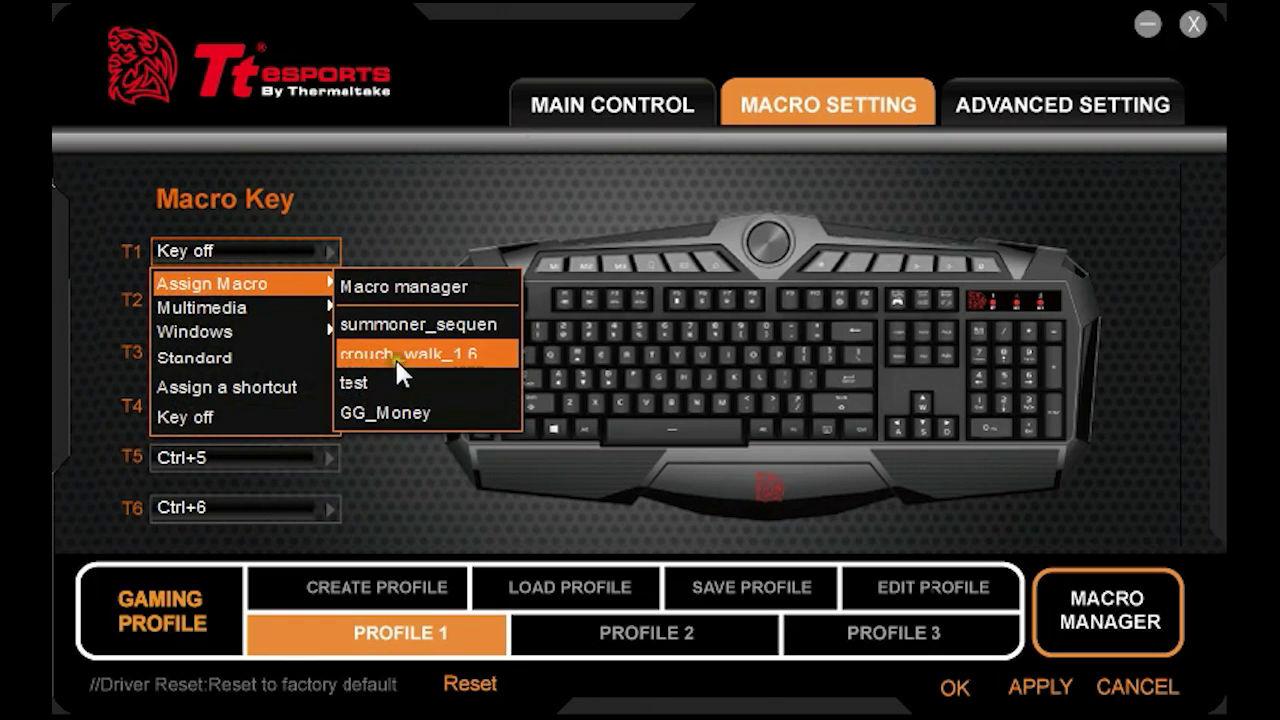
{"action": "mouse_move", "coordinate": [299, 310]}
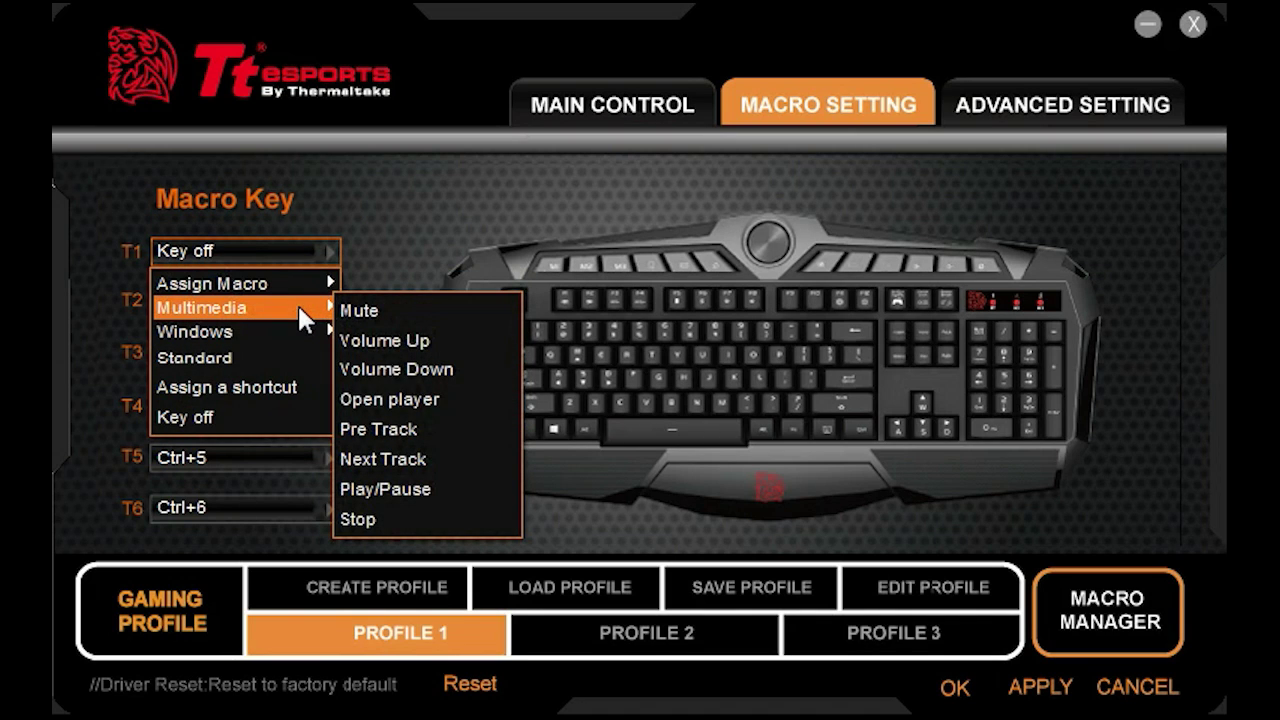
{"action": "mouse_move", "coordinate": [270, 335]}
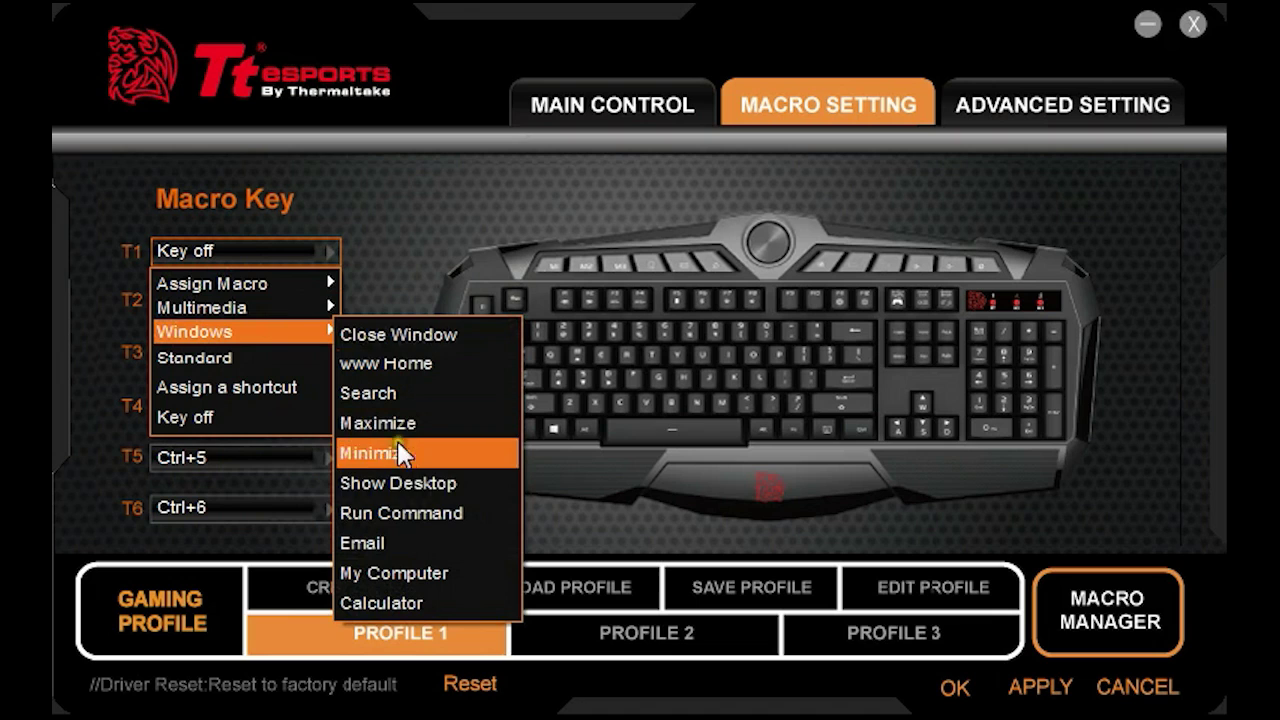
{"action": "left_click", "coordinate": [277, 390]}
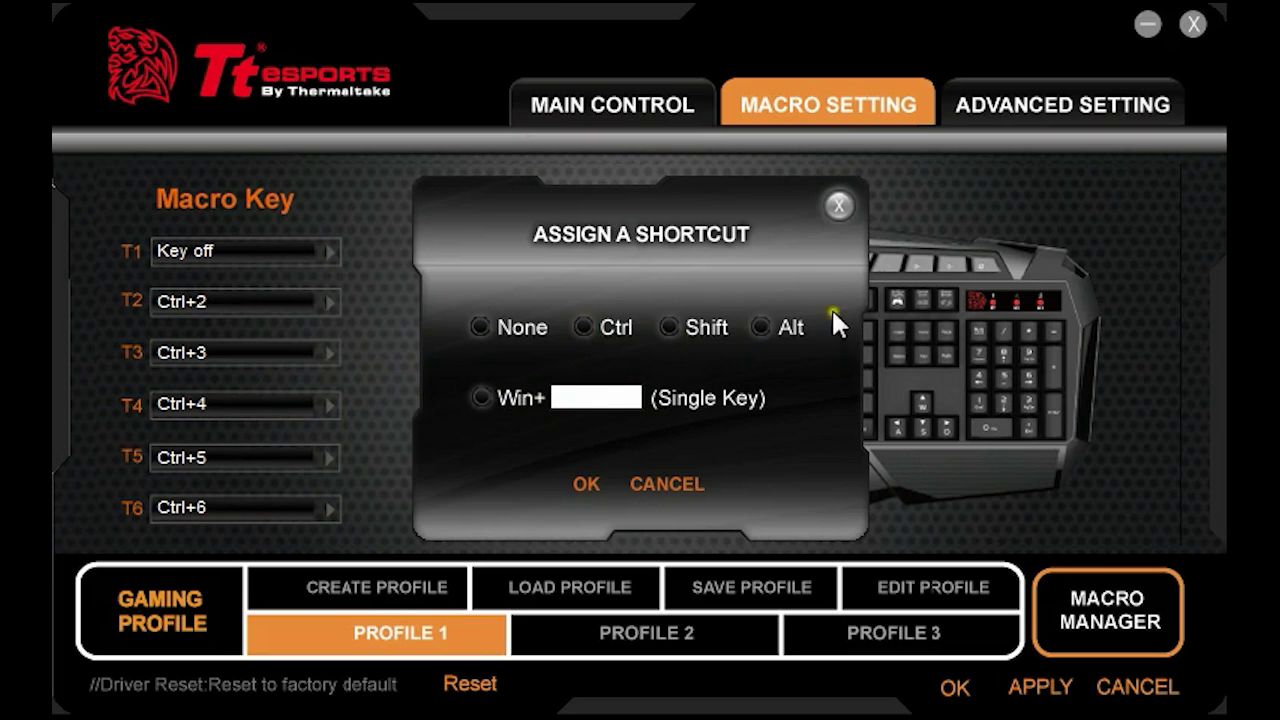
{"action": "left_click", "coordinate": [667, 483]}
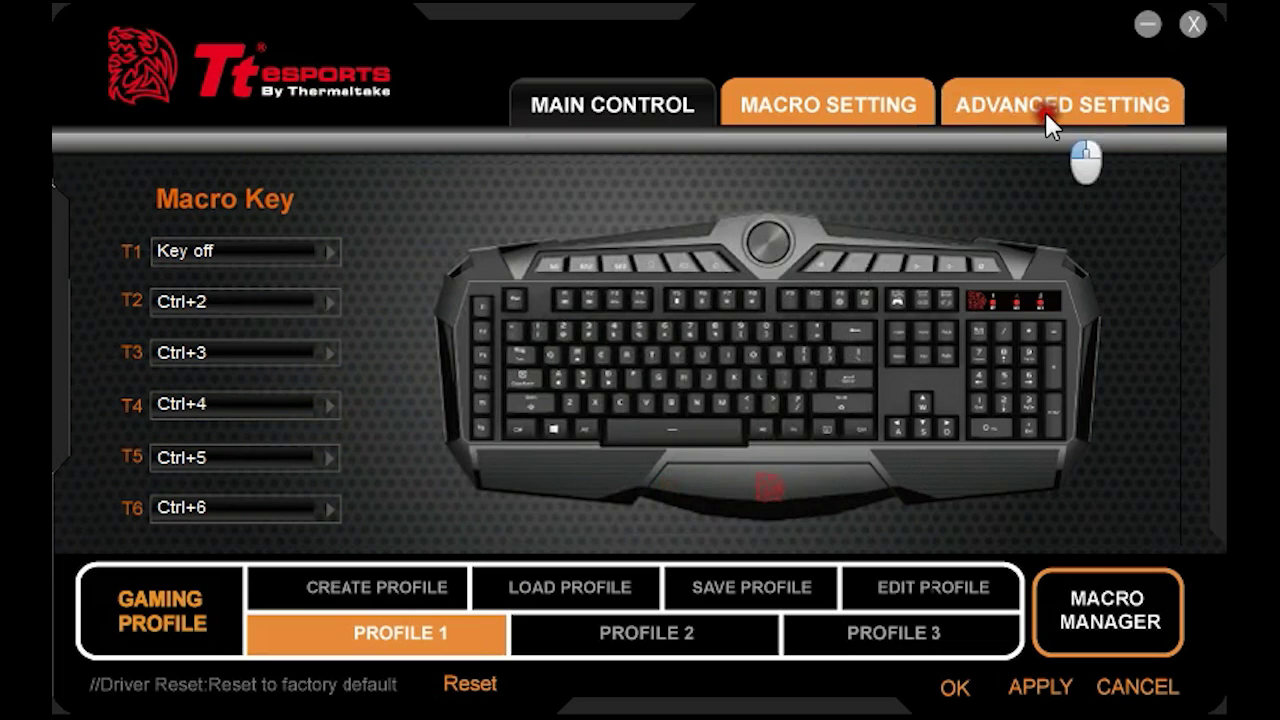
{"action": "left_click", "coordinate": [1044, 109]}
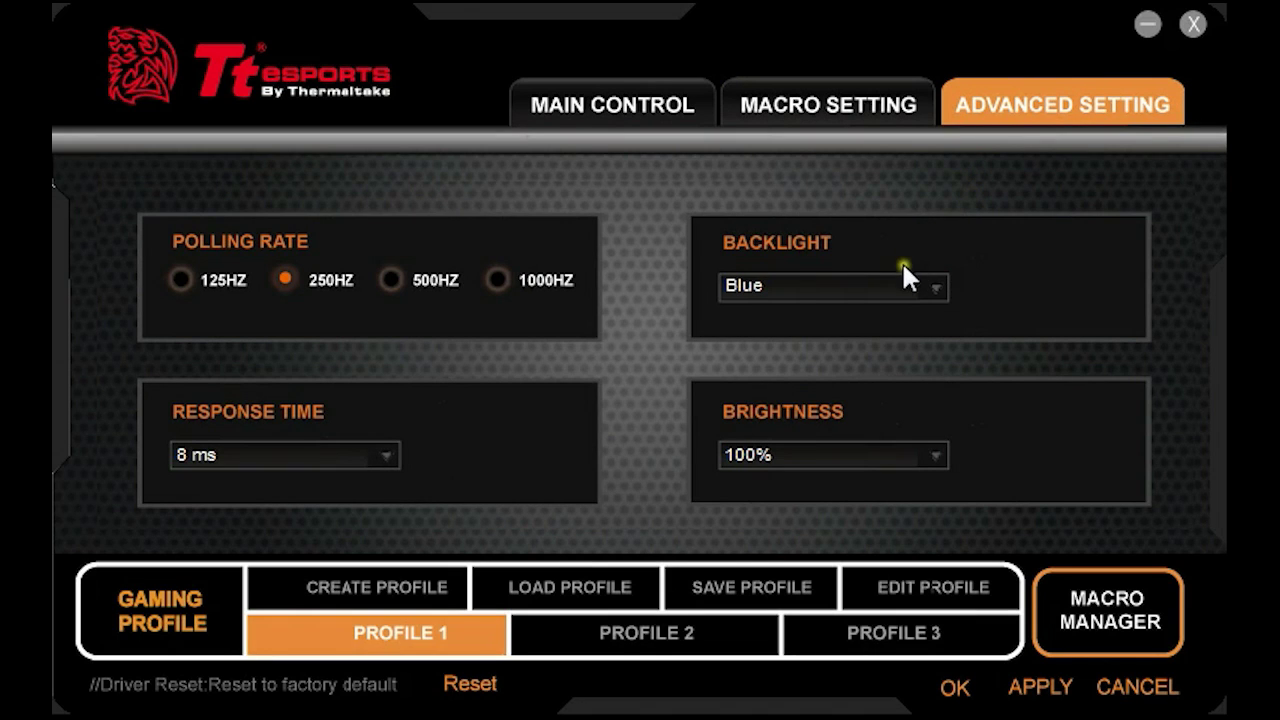
Review backlight (Blue), brightness (100%) and response time (8 ms), keeping them, then return to Main Control
{"action": "left_click", "coordinate": [912, 288]}
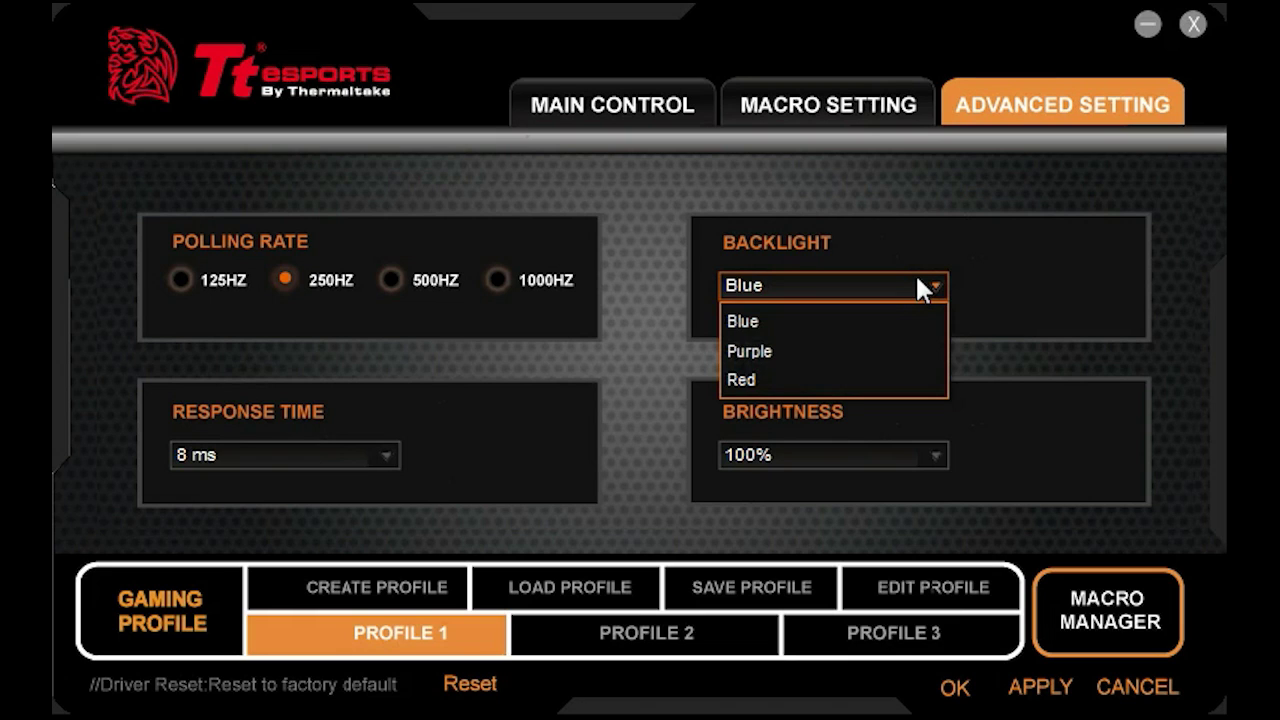
{"action": "left_click", "coordinate": [1094, 285]}
{"action": "left_click", "coordinate": [927, 447]}
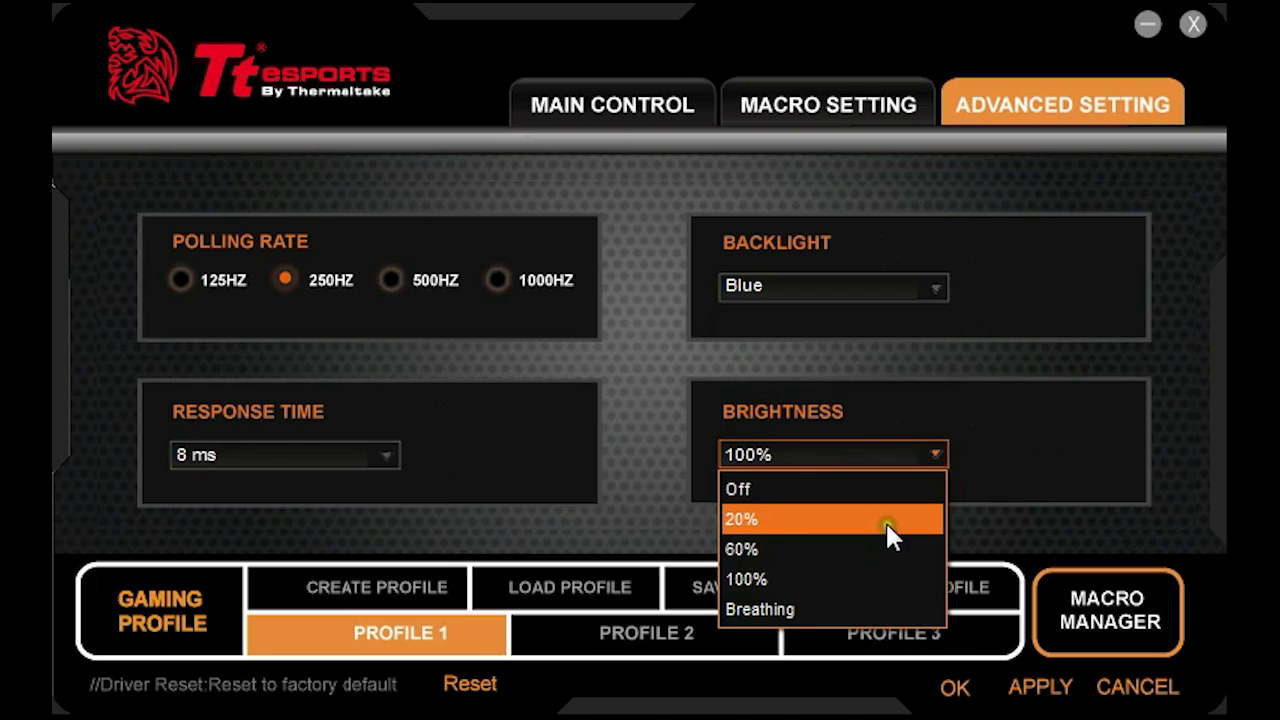
{"action": "left_click", "coordinate": [617, 419]}
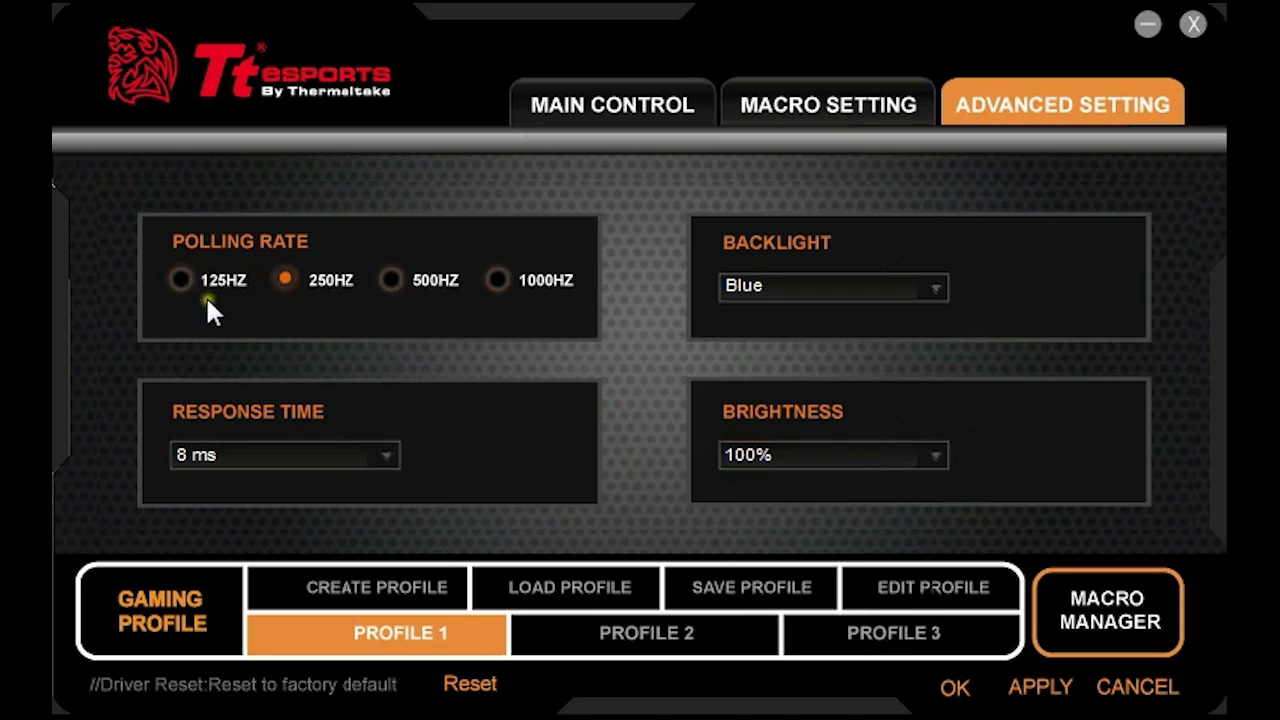
{"action": "left_click", "coordinate": [378, 454]}
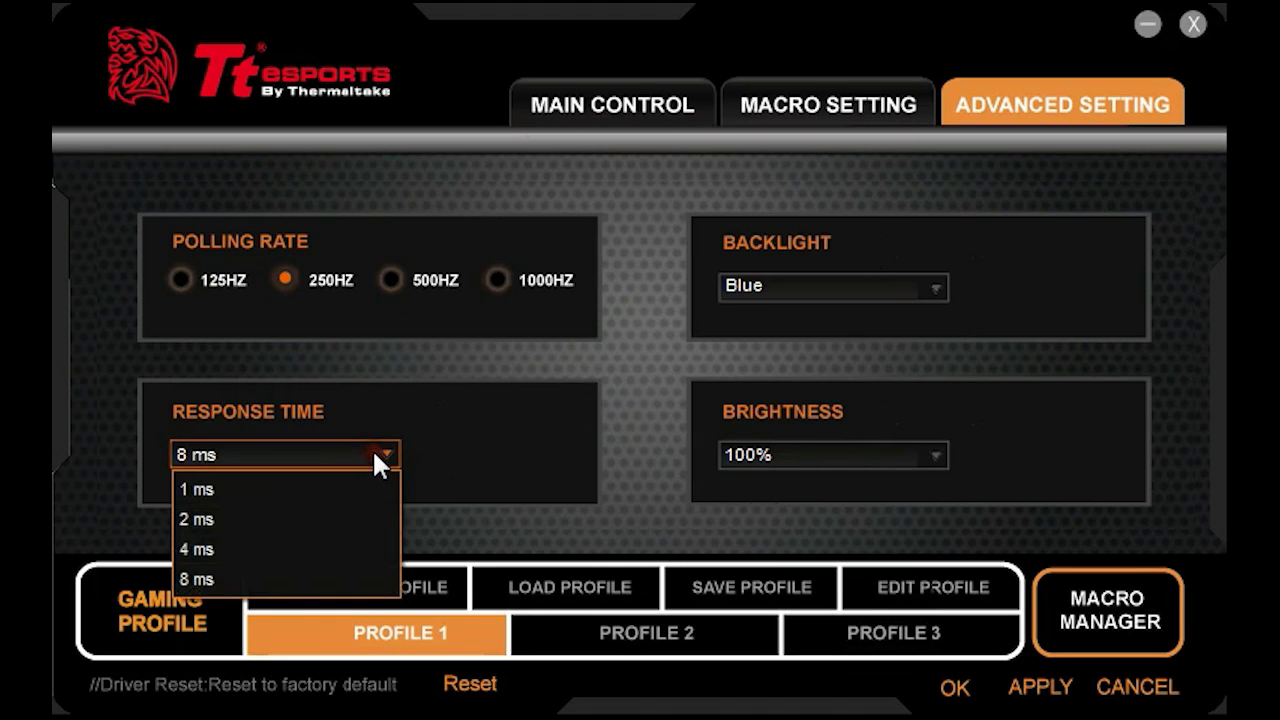
{"action": "left_click", "coordinate": [615, 440]}
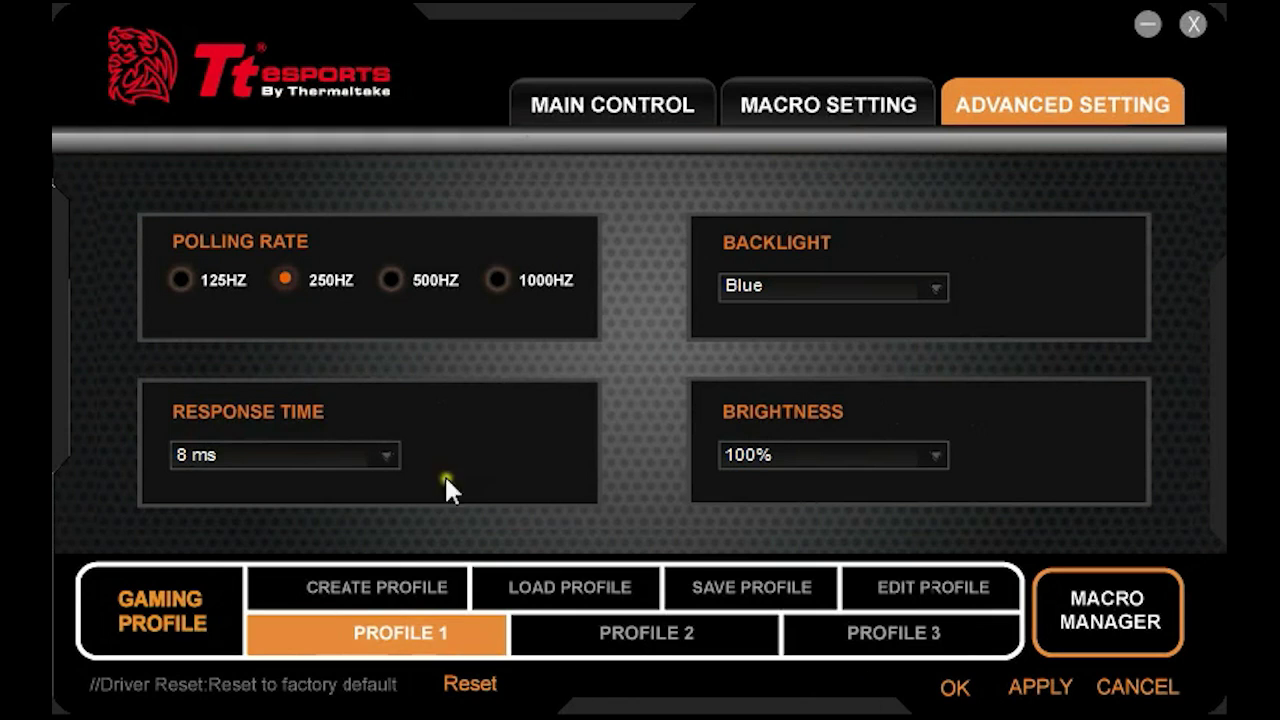
{"action": "left_click", "coordinate": [598, 104]}
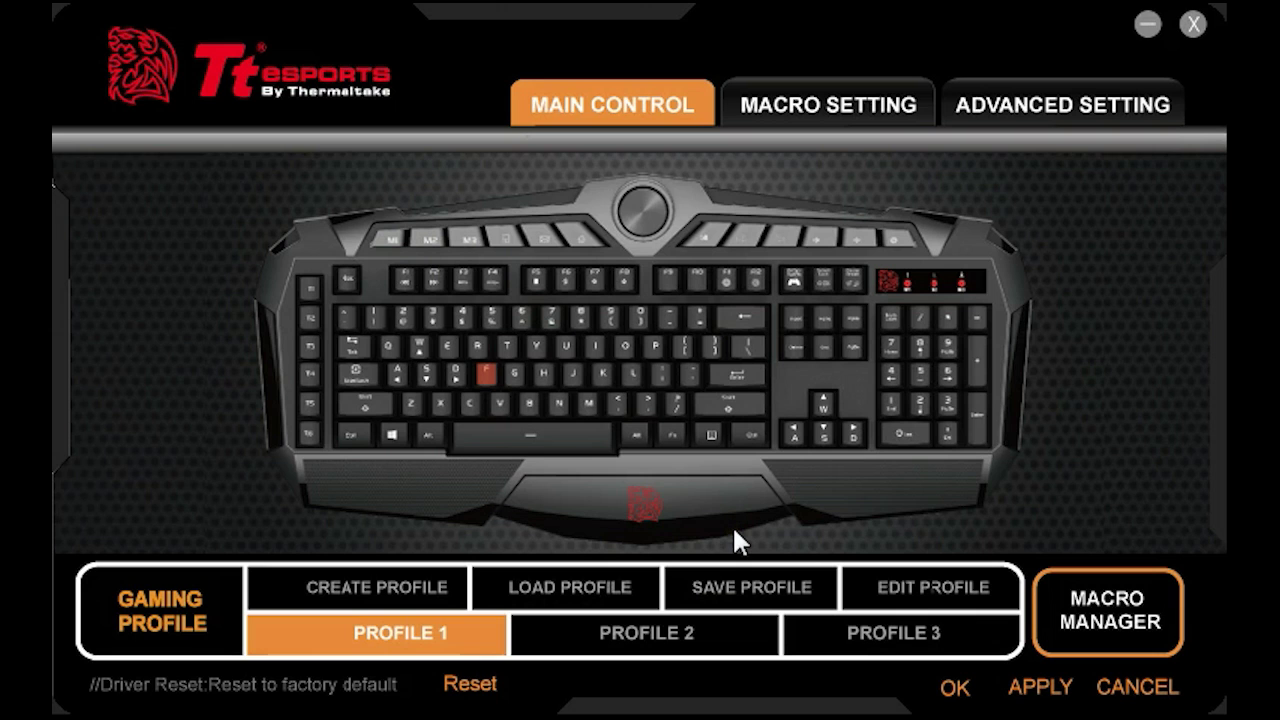
{"action": "left_click", "coordinate": [728, 592]}
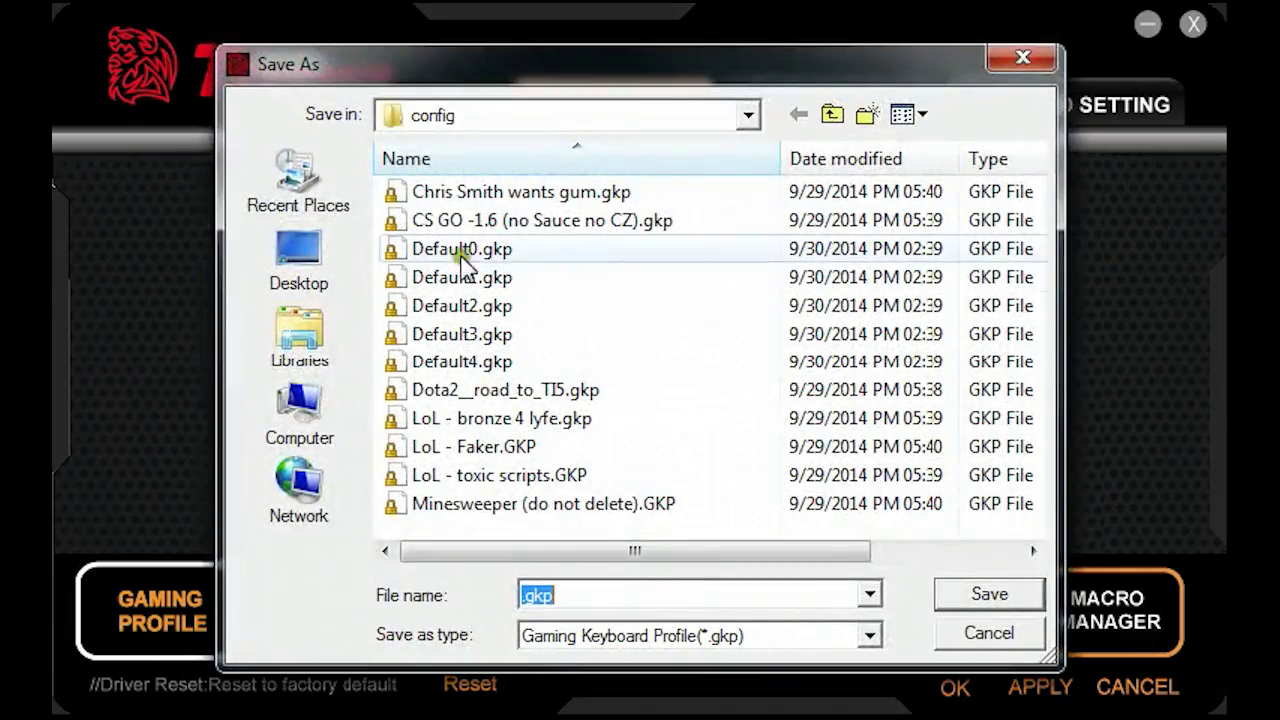
{"action": "left_click", "coordinate": [988, 640]}
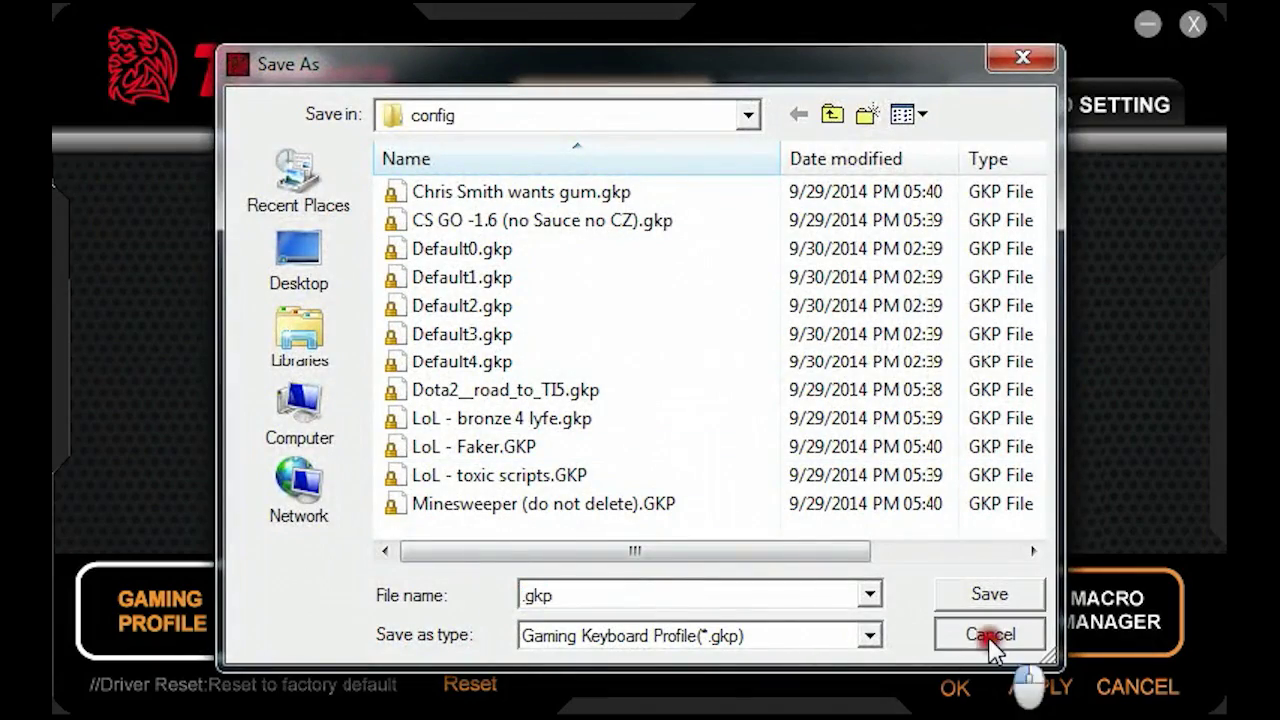
{"action": "left_click", "coordinate": [594, 587]}
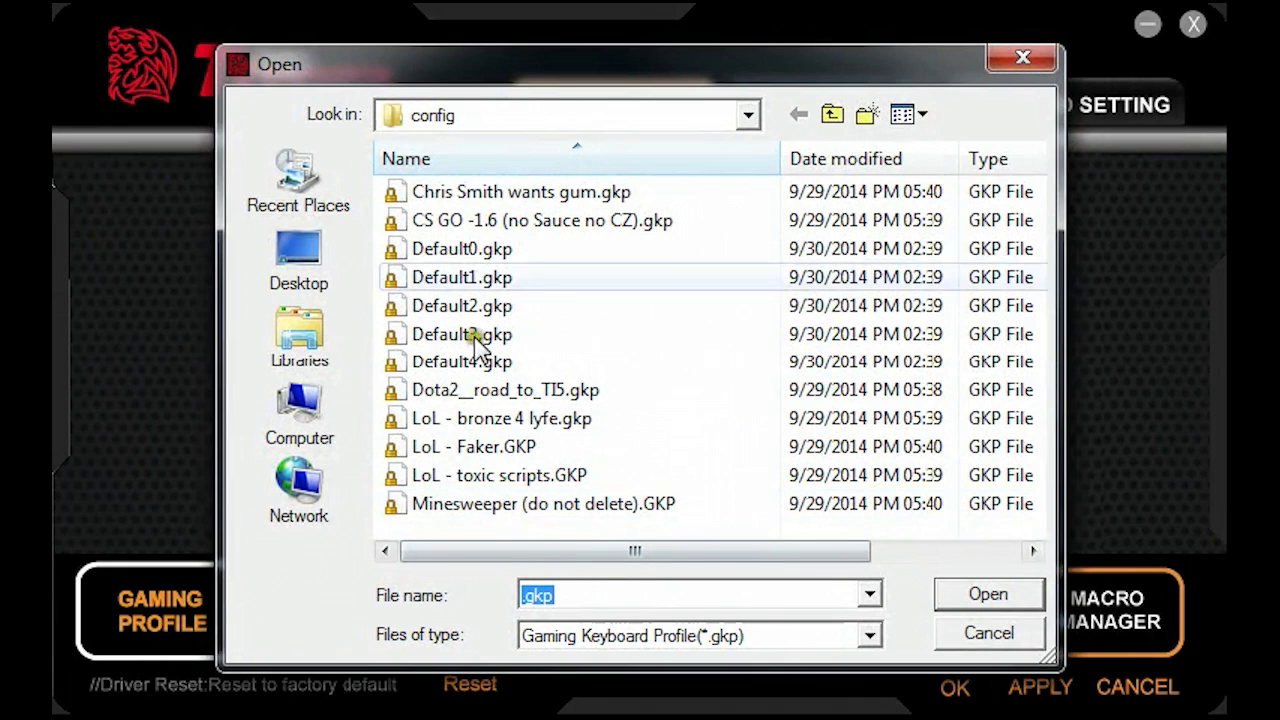
{"action": "left_click", "coordinate": [986, 634]}
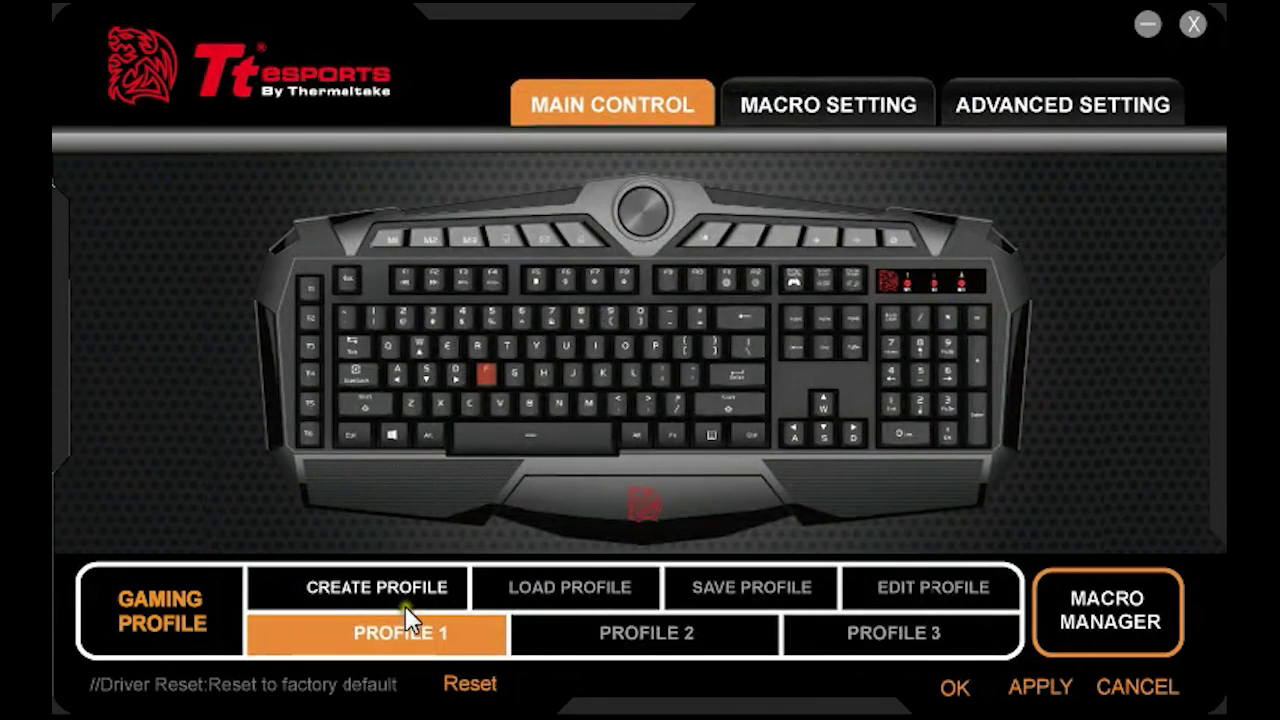
{"action": "left_click", "coordinate": [405, 605]}
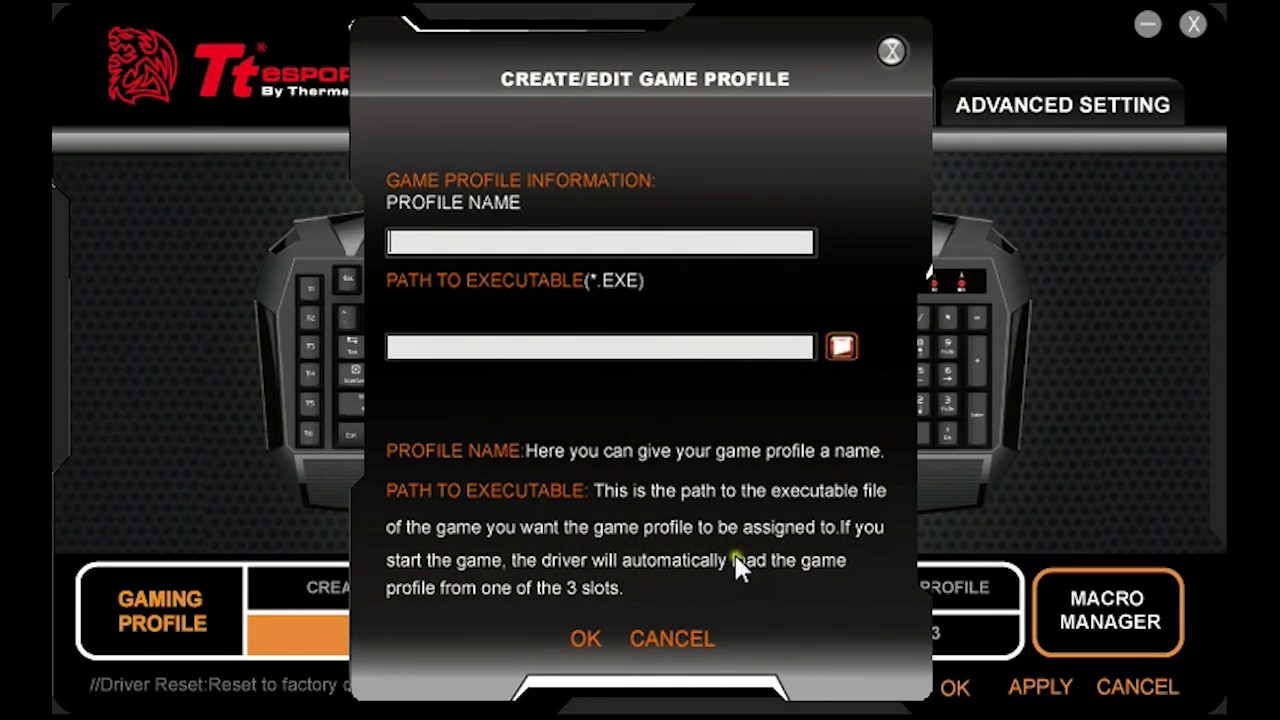
{"action": "left_click", "coordinate": [684, 648]}
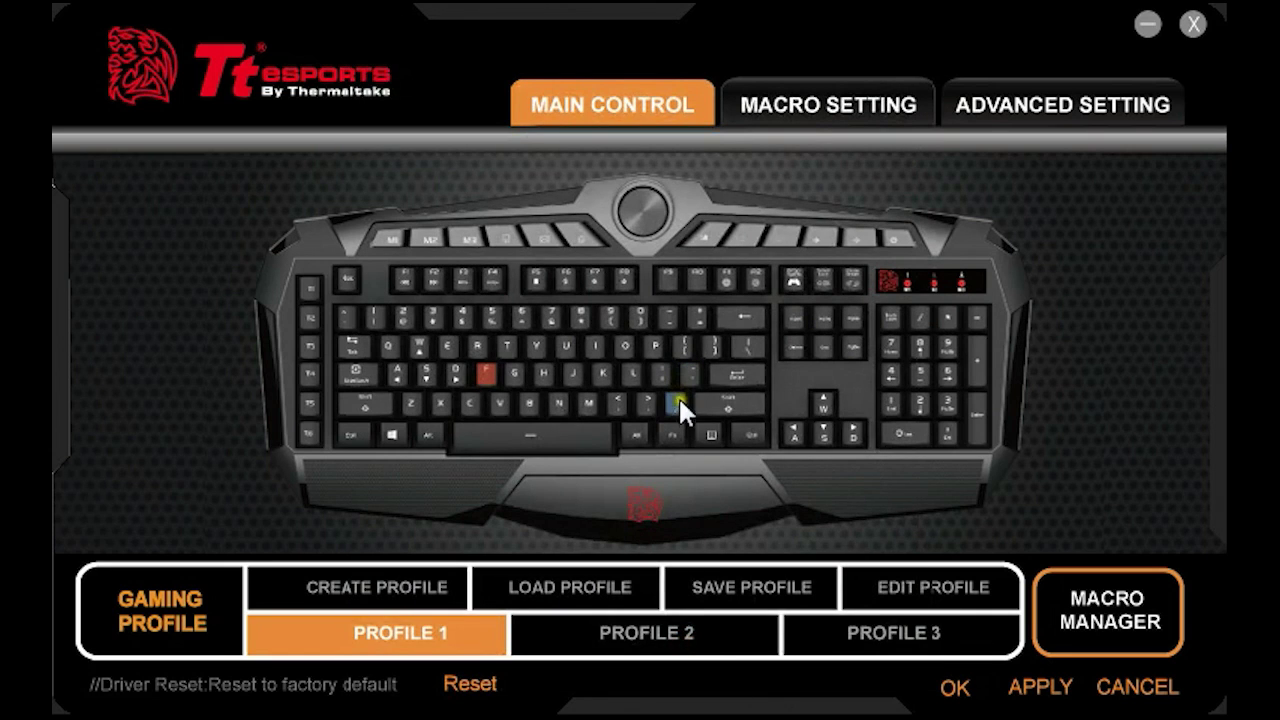
Record the 'test' macro in Macro Manager as Q, W, E presses without delays
{"action": "left_click", "coordinate": [1118, 576]}
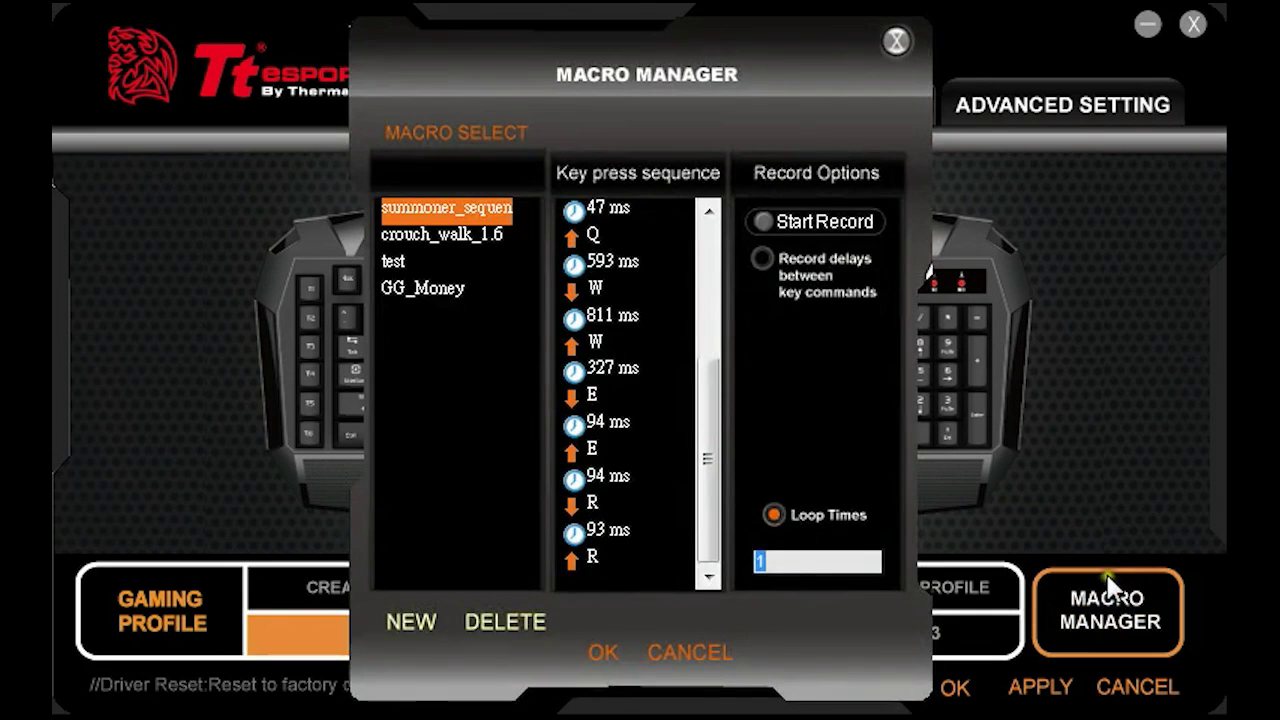
{"action": "left_click", "coordinate": [397, 260]}
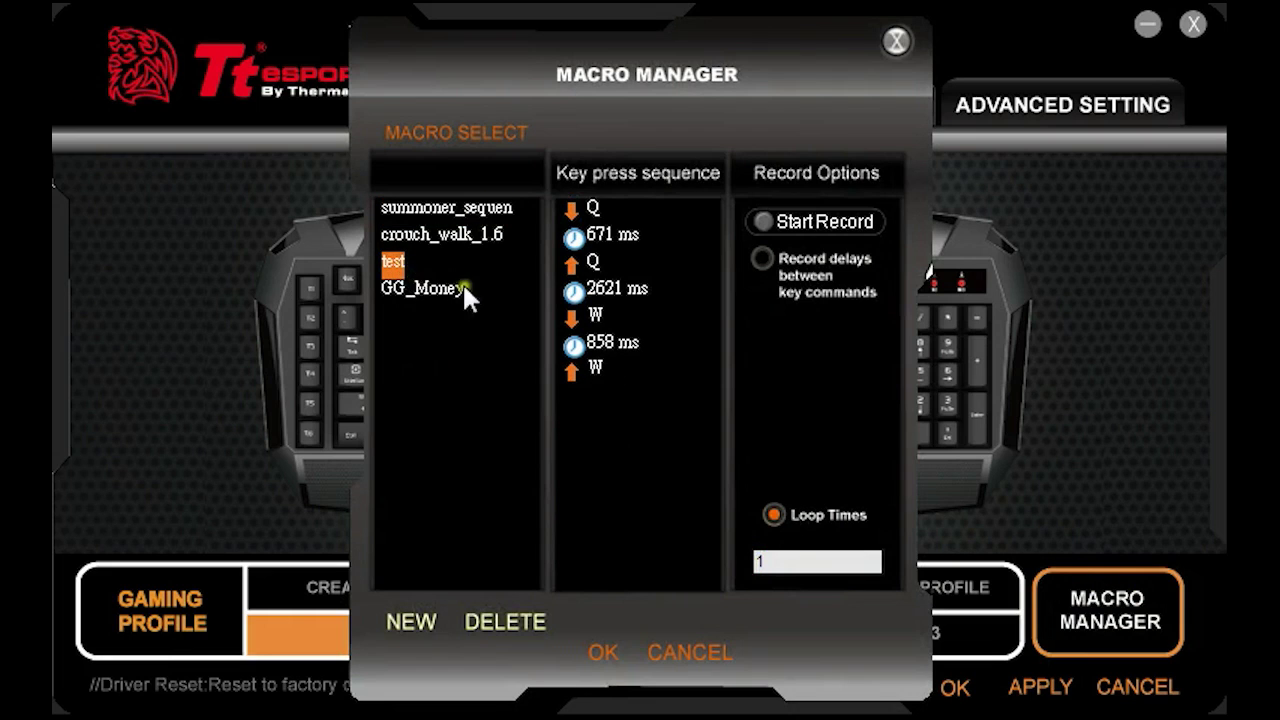
{"action": "left_click", "coordinate": [760, 220]}
{"action": "key", "text": "q"}
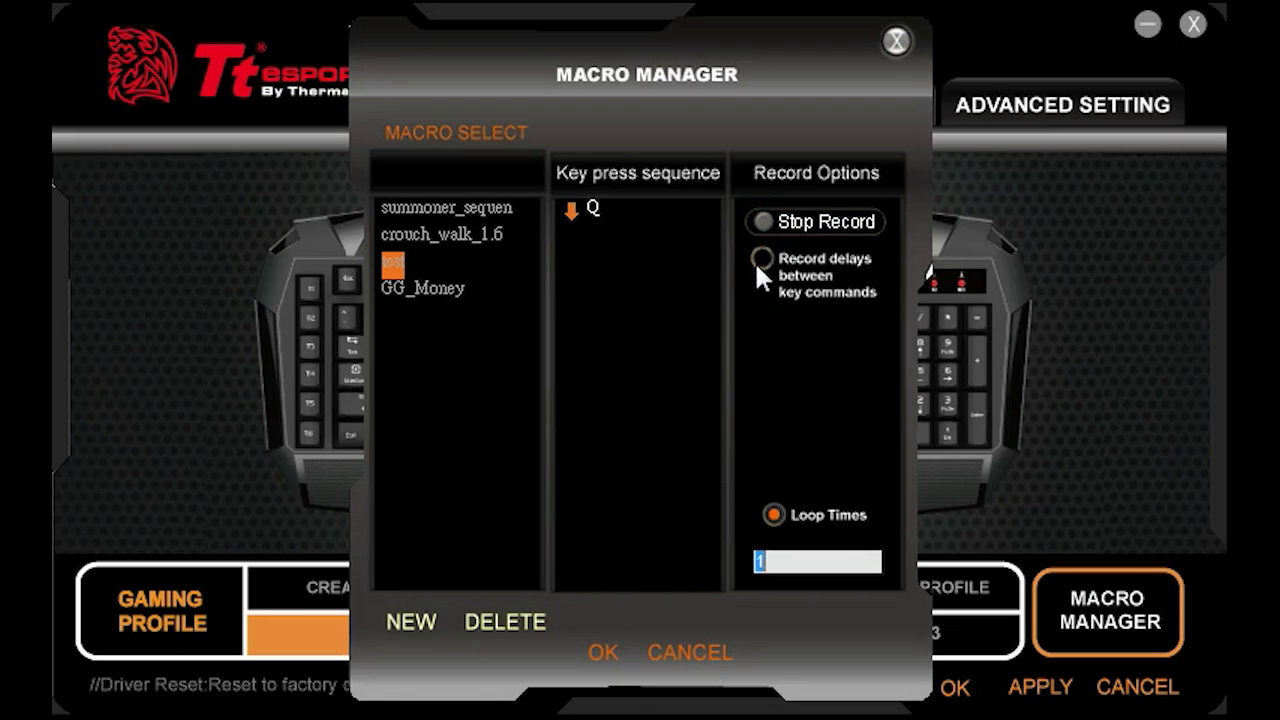
{"action": "key", "text": "w"}
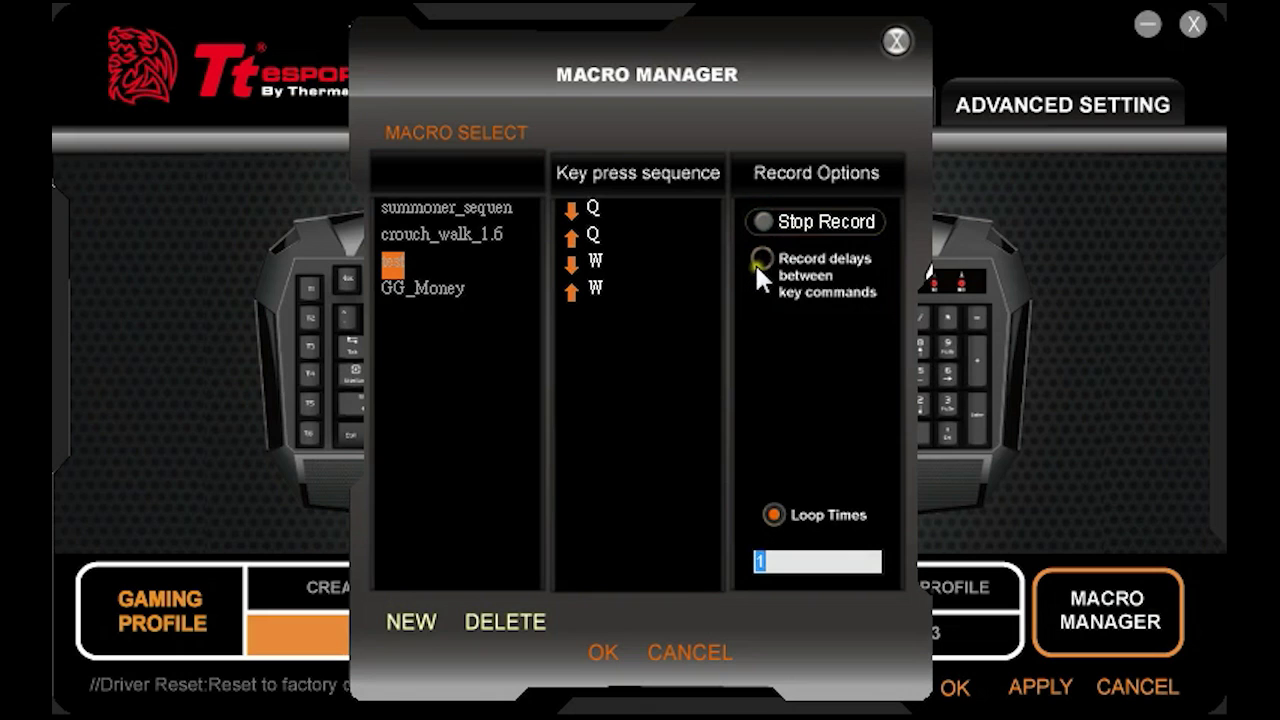
{"action": "key", "text": "e"}
{"action": "left_click", "coordinate": [604, 650]}
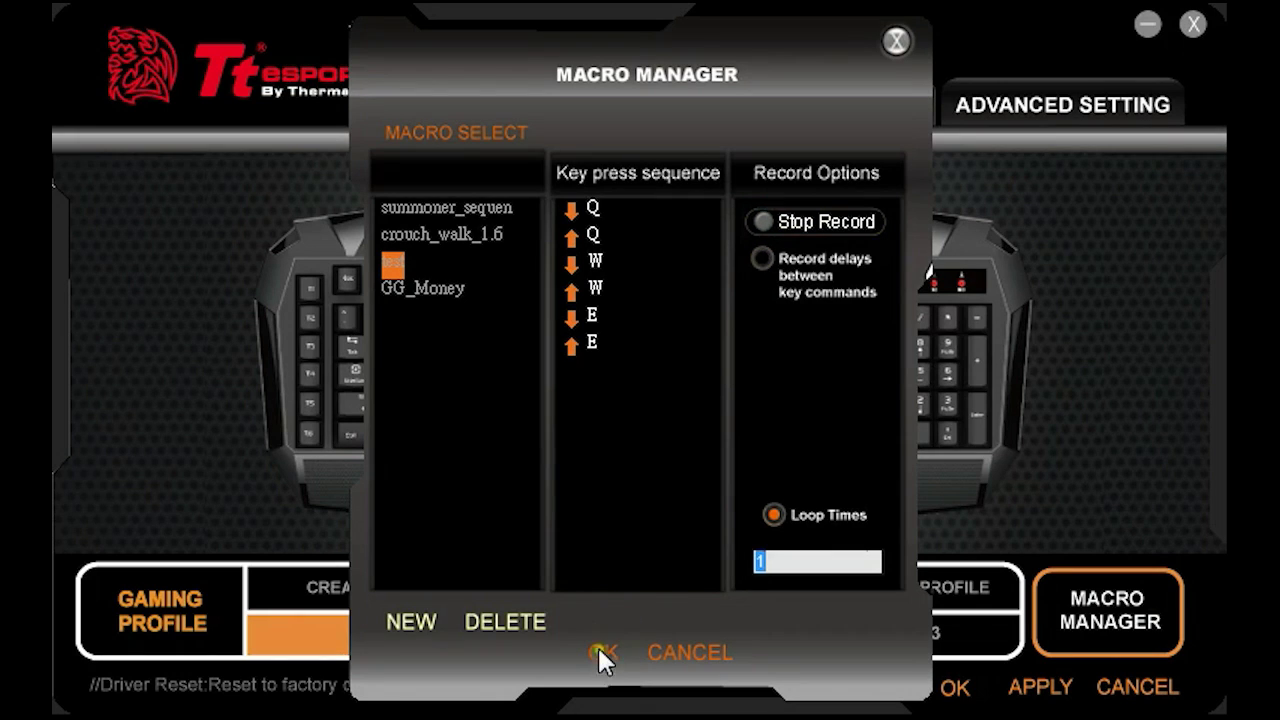
{"action": "left_click", "coordinate": [784, 217]}
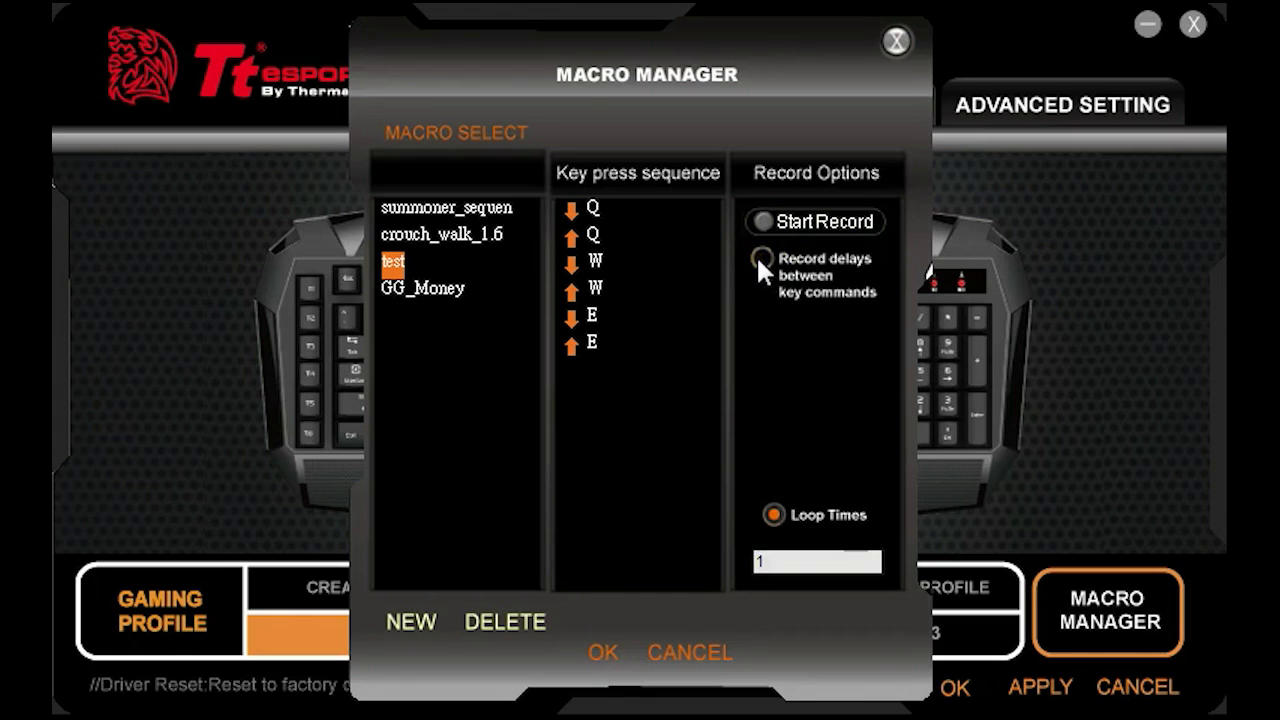
Re-record 'test' as Q then W with key delays, toggling Loop Times off and back on
{"action": "left_click", "coordinate": [761, 259]}
{"action": "left_click", "coordinate": [771, 224]}
{"action": "key", "text": "q"}
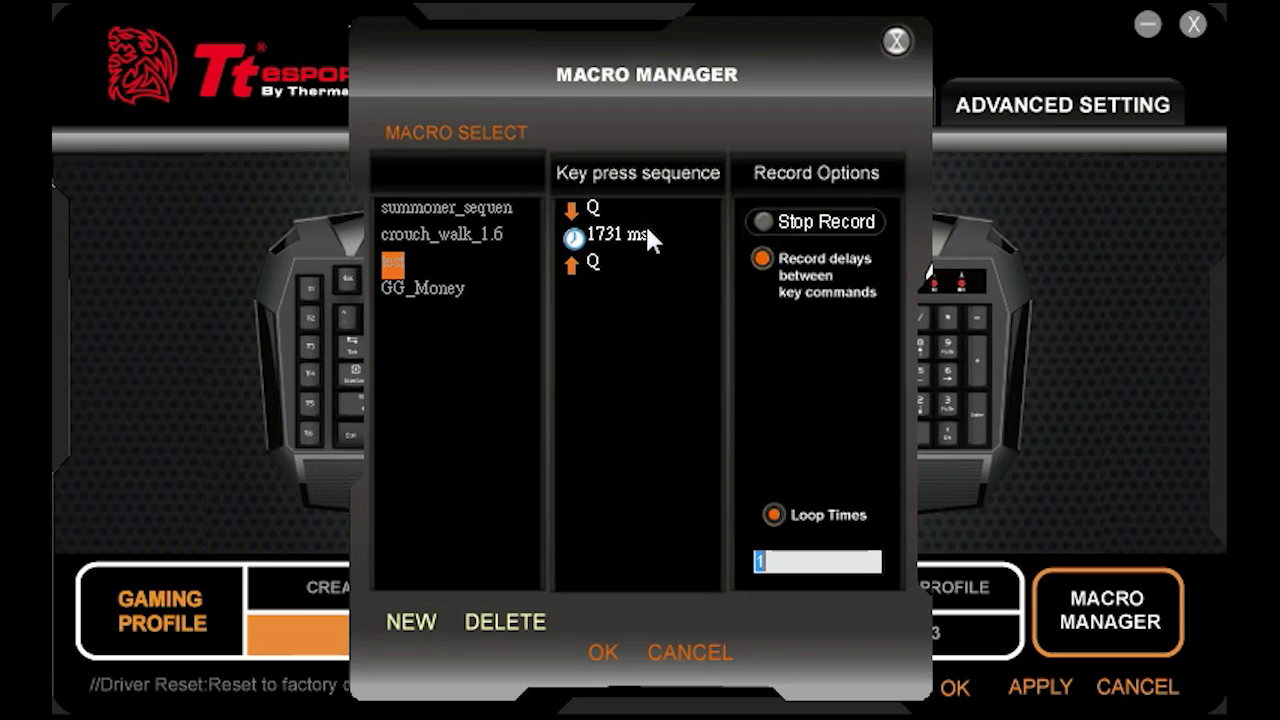
{"action": "key", "text": "w"}
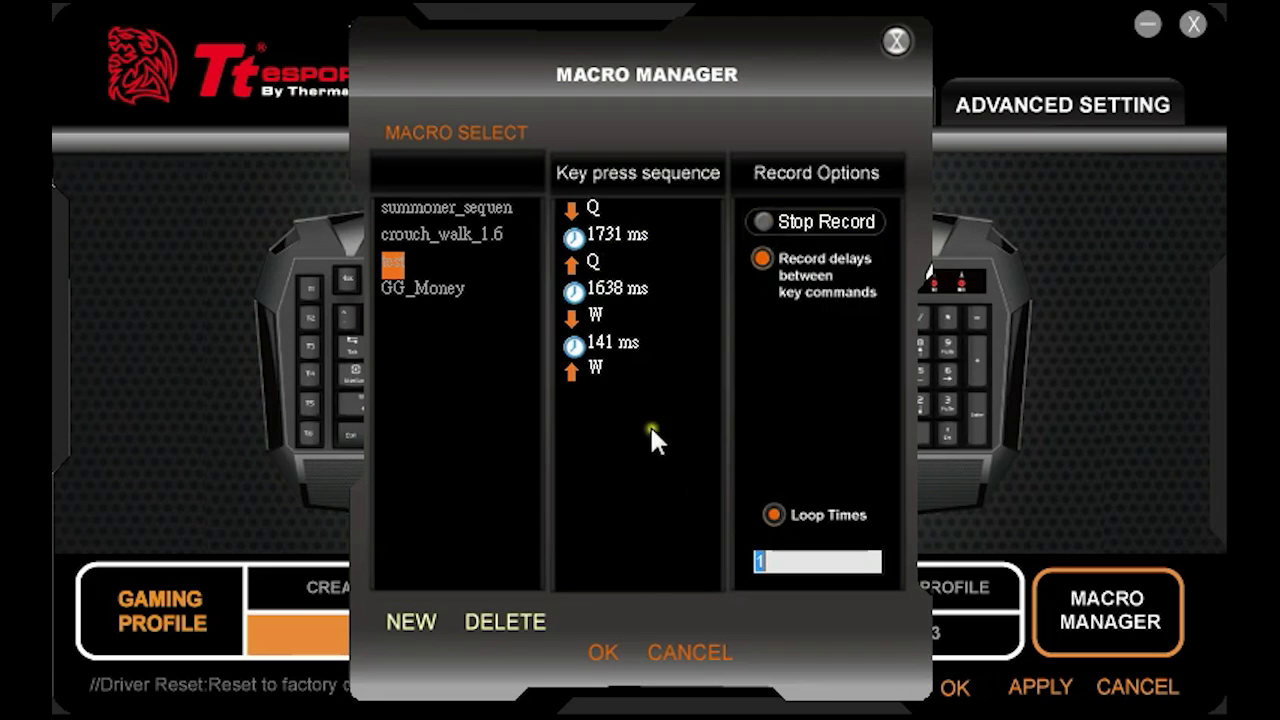
{"action": "left_click", "coordinate": [815, 218]}
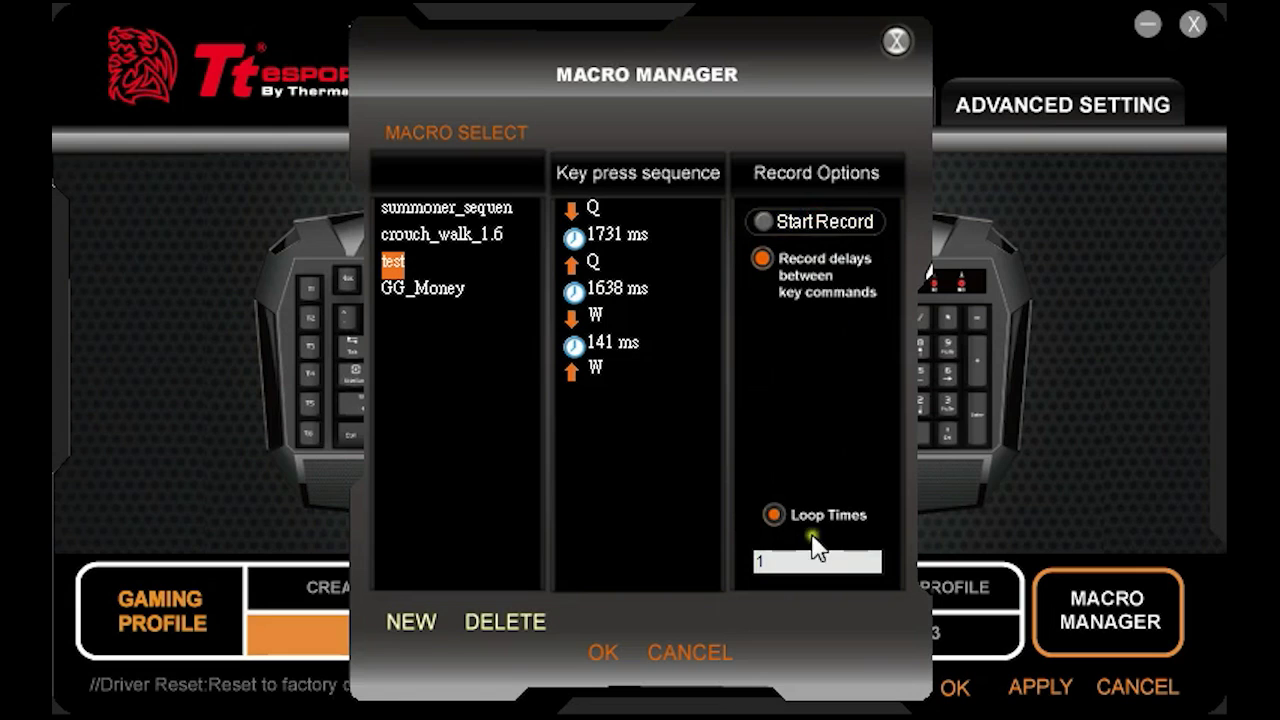
{"action": "left_click", "coordinate": [772, 514]}
{"action": "left_click", "coordinate": [770, 513]}
Confirm the Macro Manager changes and apply all settings to the keyboard
{"action": "left_click", "coordinate": [601, 658]}
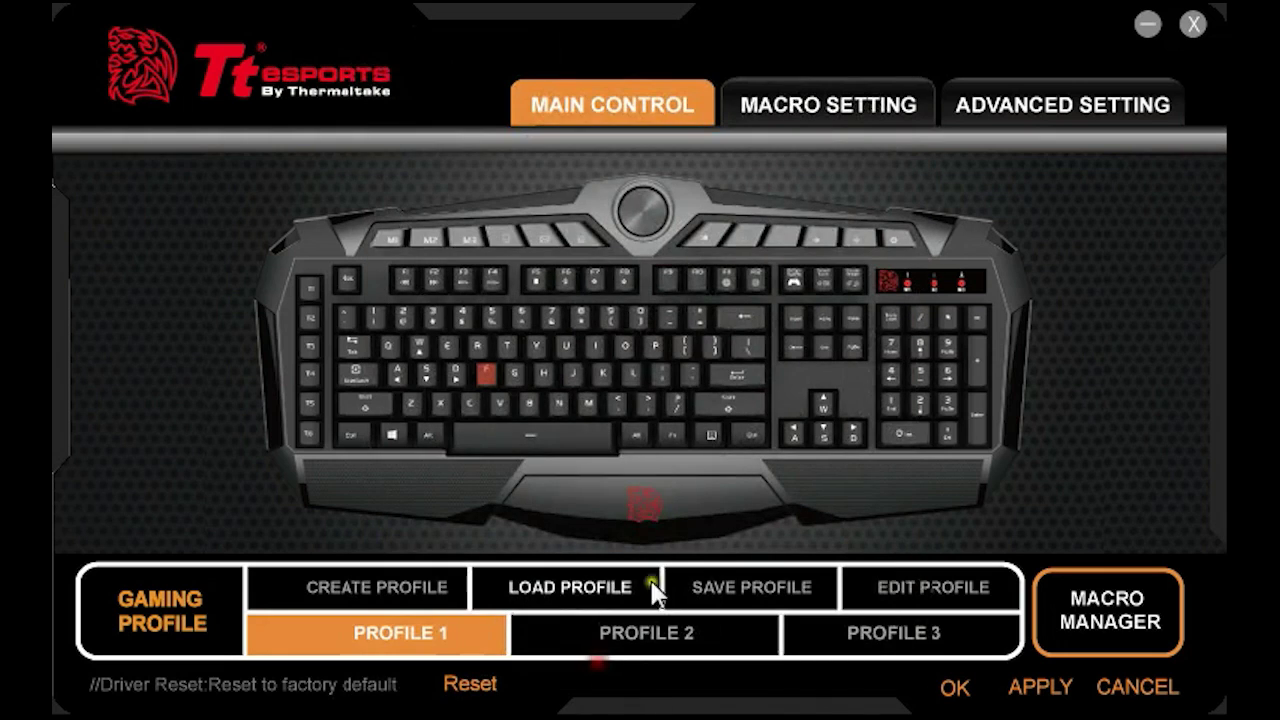
{"action": "left_click", "coordinate": [1038, 688]}
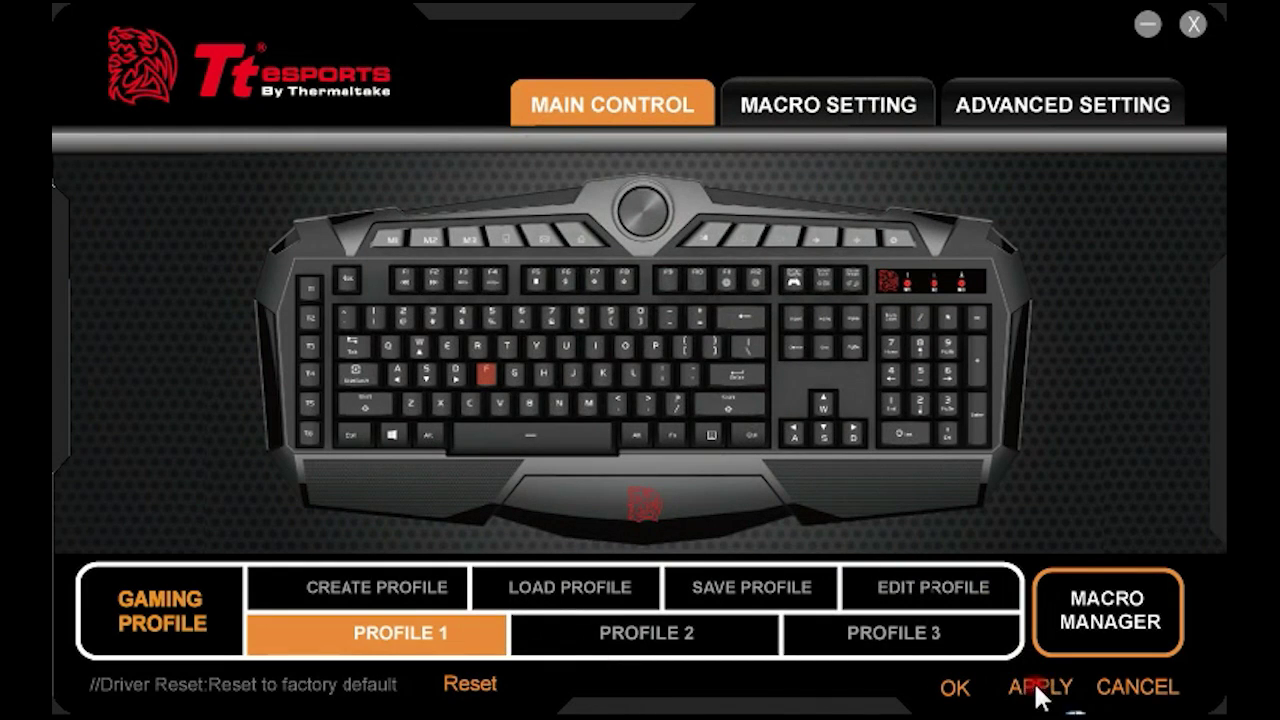